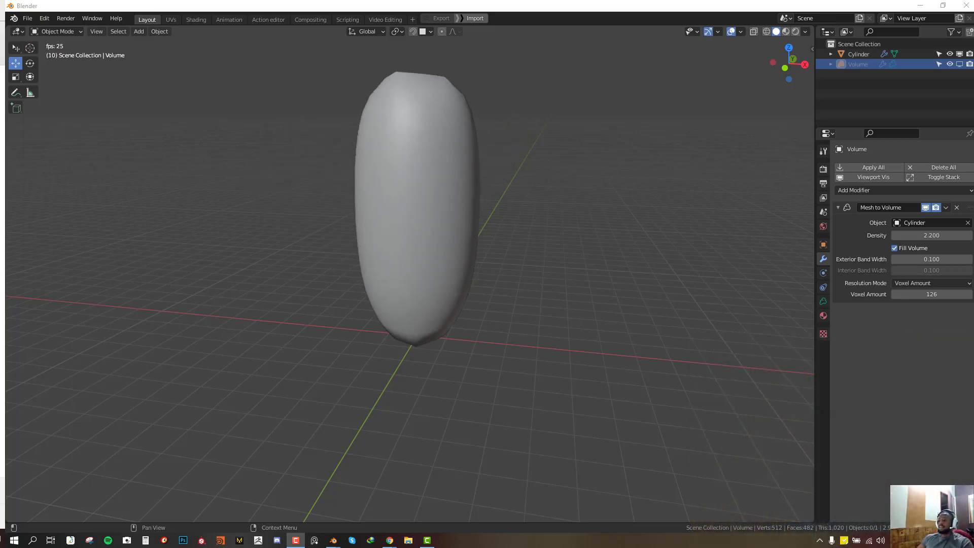
# Step: Inspect the animated cylinder and compare it with the cloth simulation source in the other Blender window
pyautogui.click(476, 308)
pyautogui.press('KP_1')
pyautogui.rightClick(437, 279)
pyautogui.moveTo(436, 281); pyautogui.dragTo(370, 450, button='middle')
pyautogui.moveTo(338, 539)
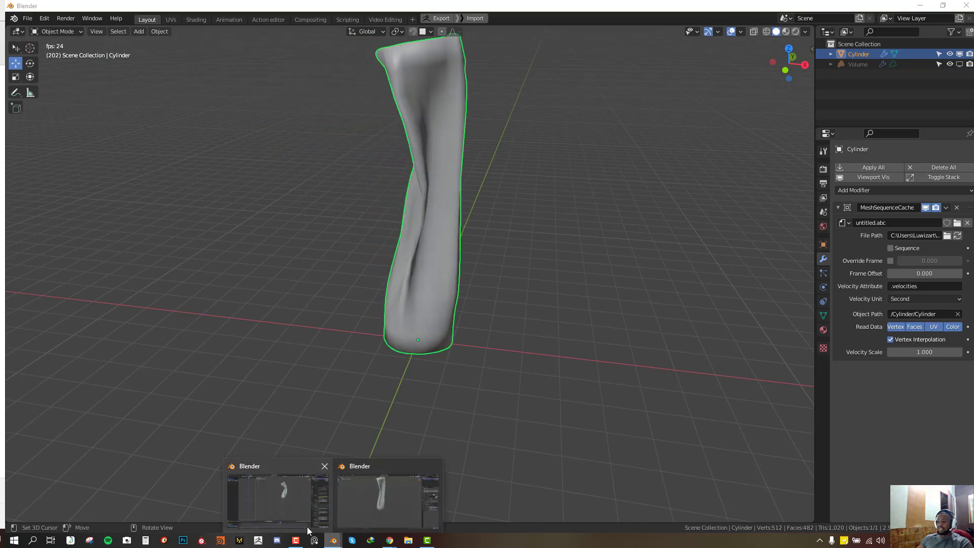
pyautogui.click(304, 500)
pyautogui.moveTo(566, 165); pyautogui.dragTo(569, 178, button='middle')
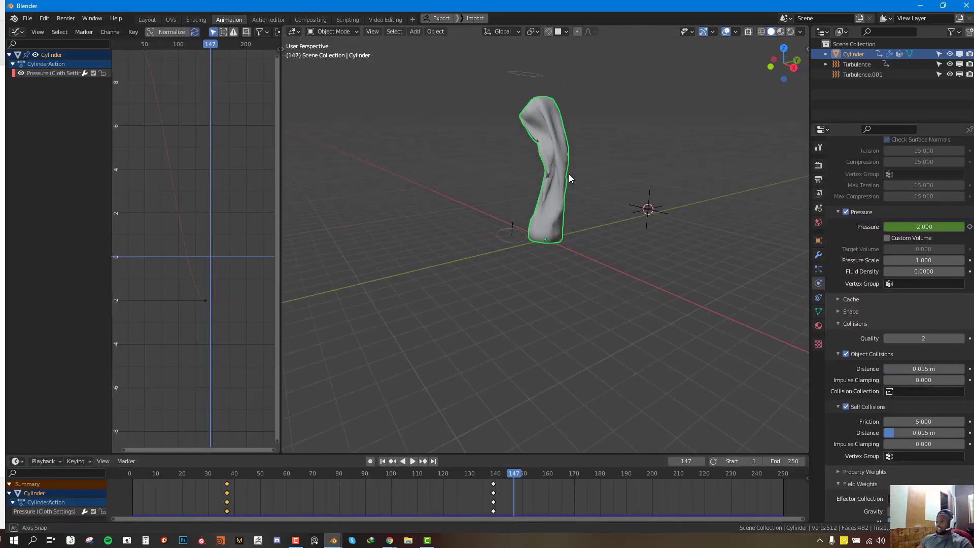
pyautogui.click(334, 539)
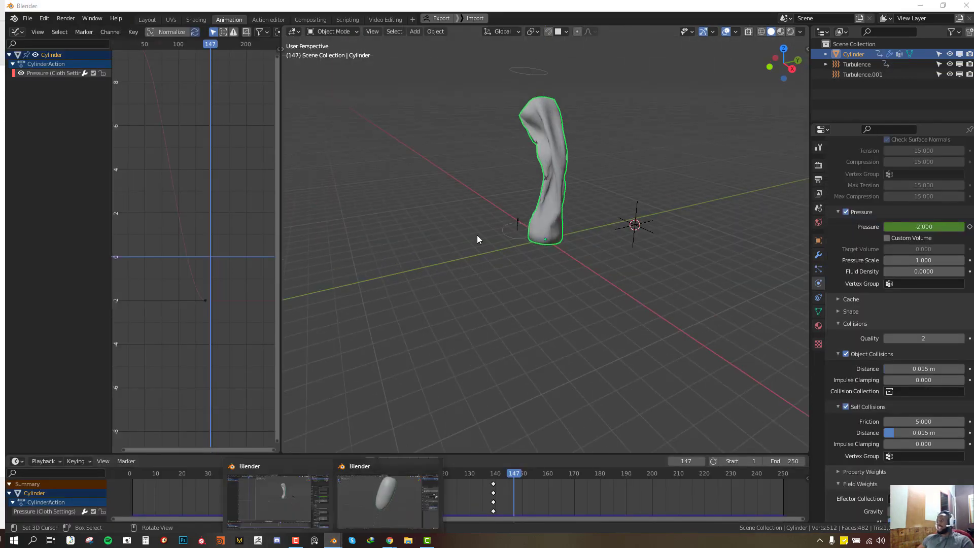
pyautogui.click(333, 540)
pyautogui.click(375, 500)
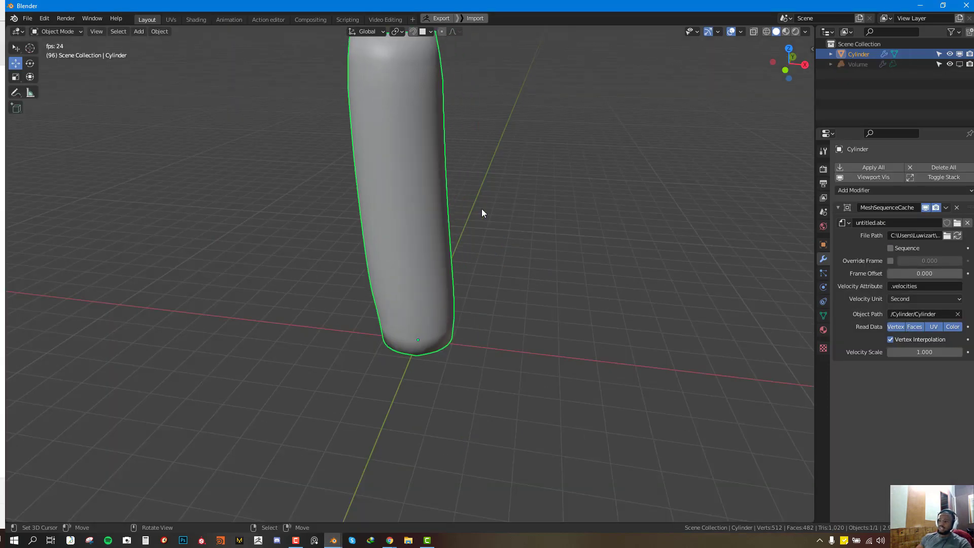
# Step: Watch the cylinder's cached cloth animation from the front and in perspective, pausing playback at frame 58
pyautogui.moveTo(482, 208); pyautogui.dragTo(515, 236, button='middle')
pyautogui.press('KP_1')
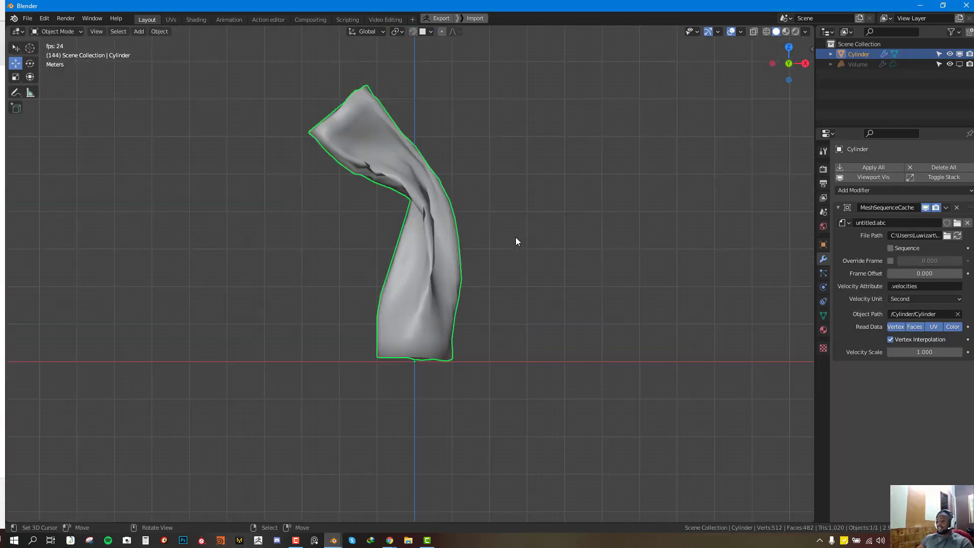
pyautogui.click(553, 231)
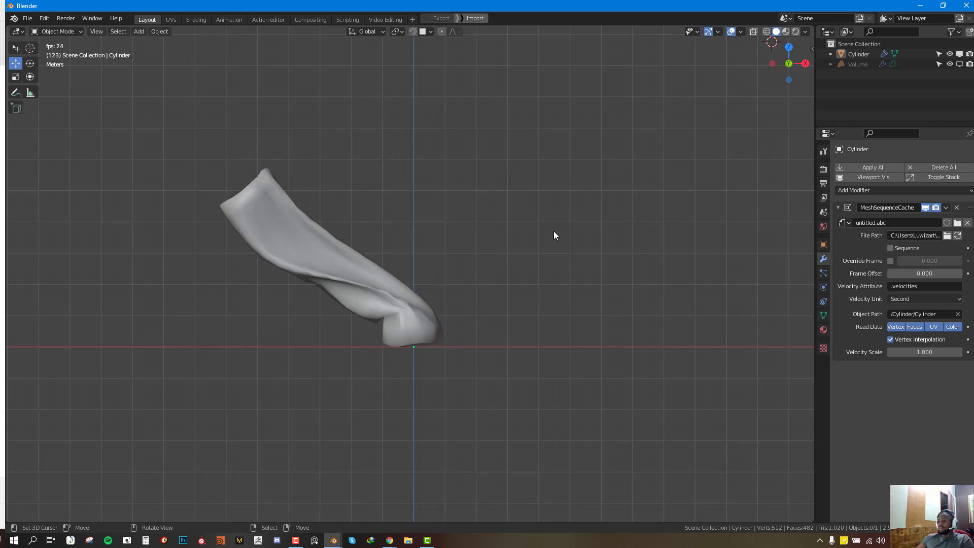
pyautogui.moveTo(553, 235); pyautogui.dragTo(528, 248, button='middle')
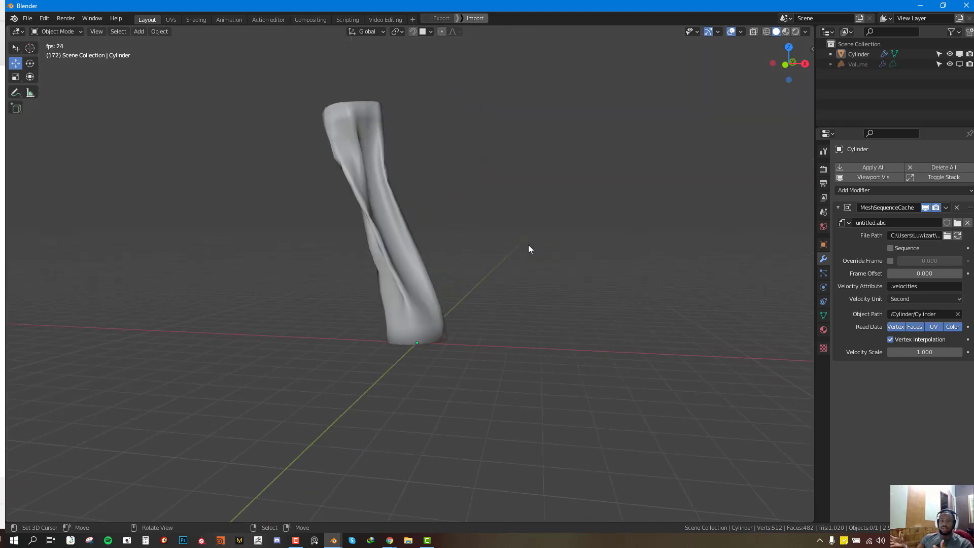
pyautogui.click(441, 256)
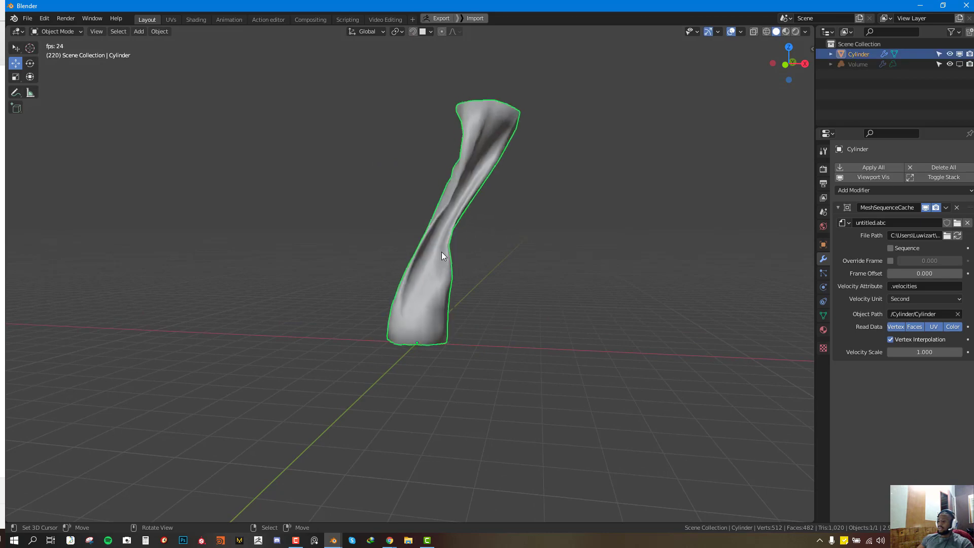
pyautogui.press('KP_1')
pyautogui.moveTo(390, 287); pyautogui.dragTo(377, 224, button='middle')
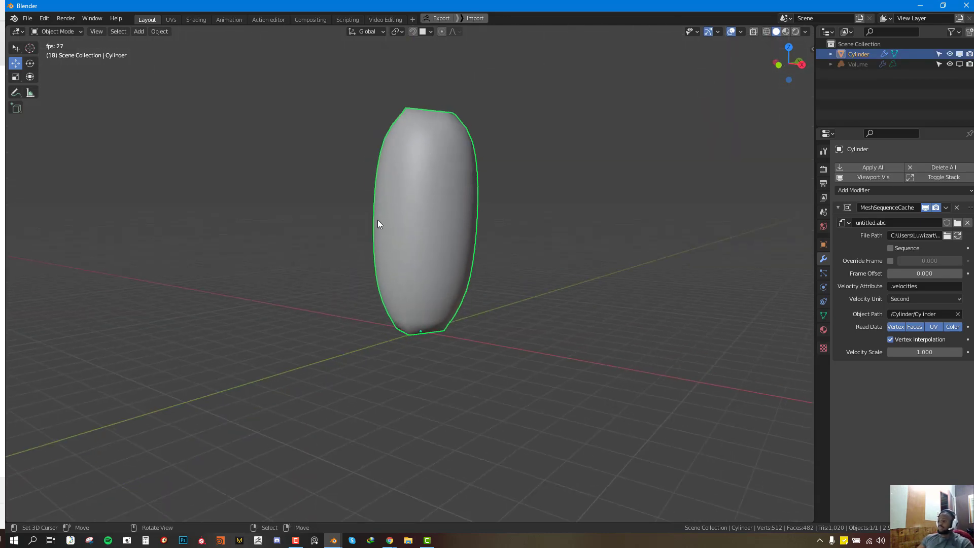
pyautogui.moveTo(612, 250); pyautogui.dragTo(737, 215, button='middle')
pyautogui.press('space')
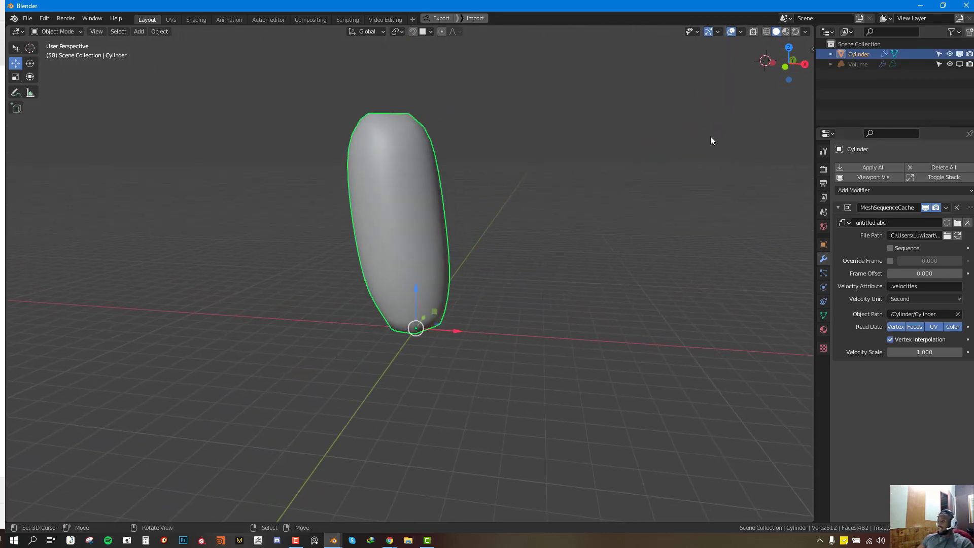
# Step: Hide the cylinder, show the volume object in the viewport, and play its animation up to frame 105
pyautogui.click(959, 55)
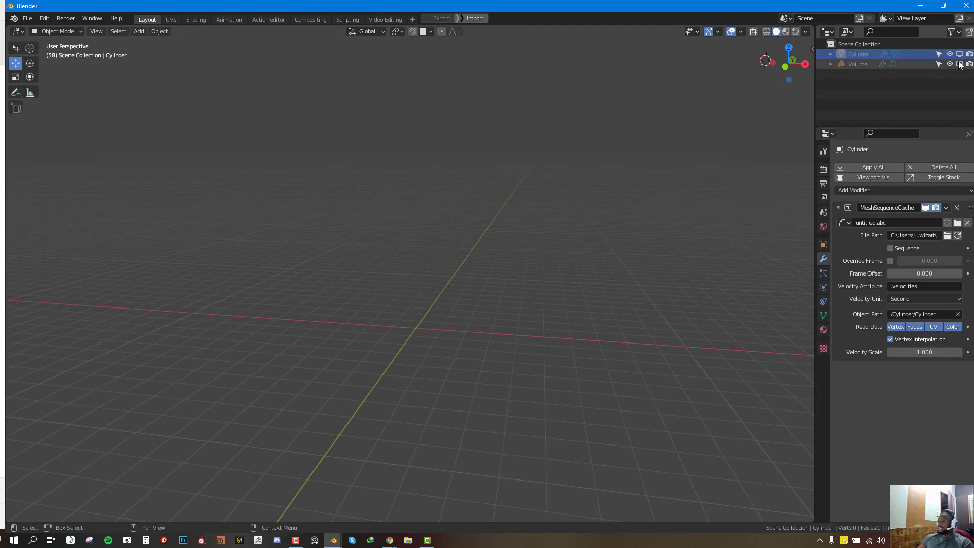
pyautogui.click(960, 64)
pyautogui.moveTo(455, 227); pyautogui.dragTo(491, 225, button='middle')
pyautogui.press('space')
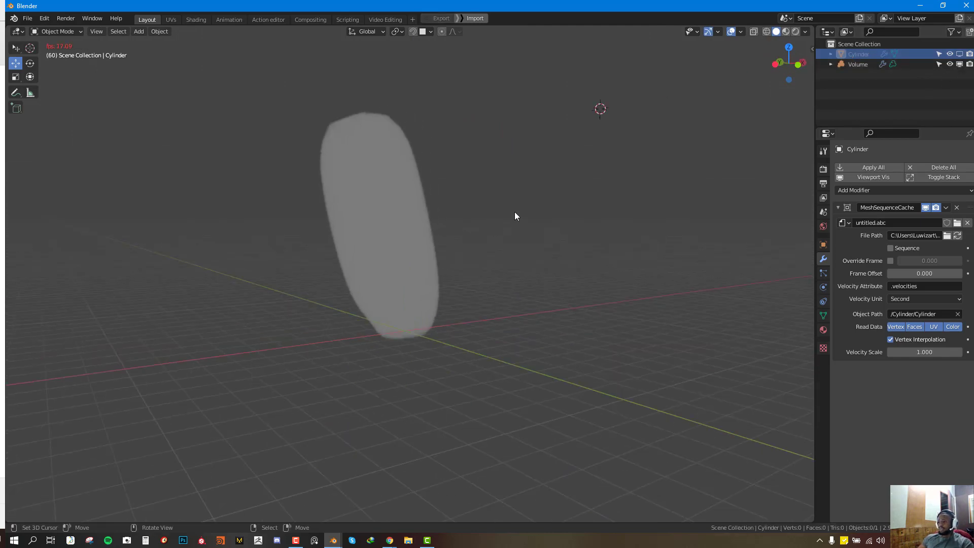
pyautogui.press('KP_1')
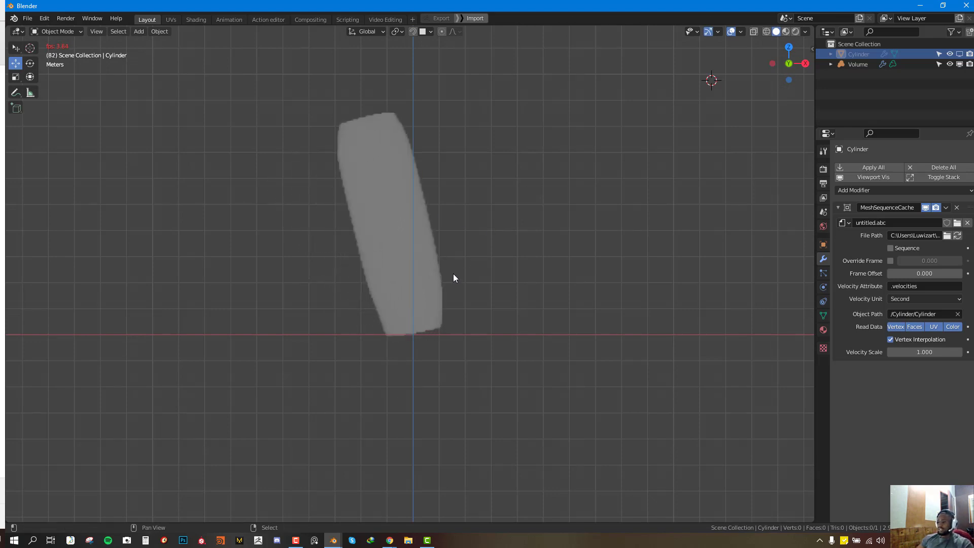
pyautogui.moveTo(420, 302); pyautogui.dragTo(384, 308, button='middle')
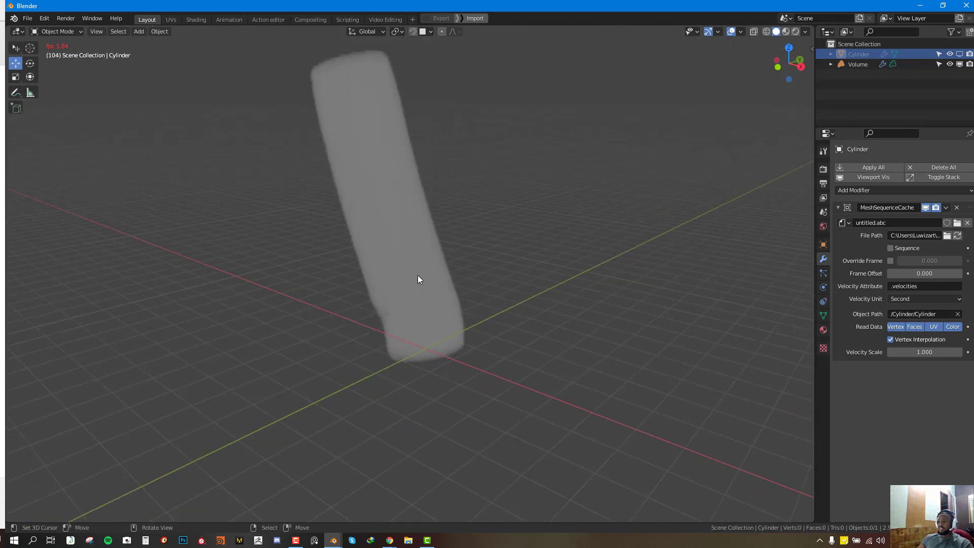
pyautogui.press('space')
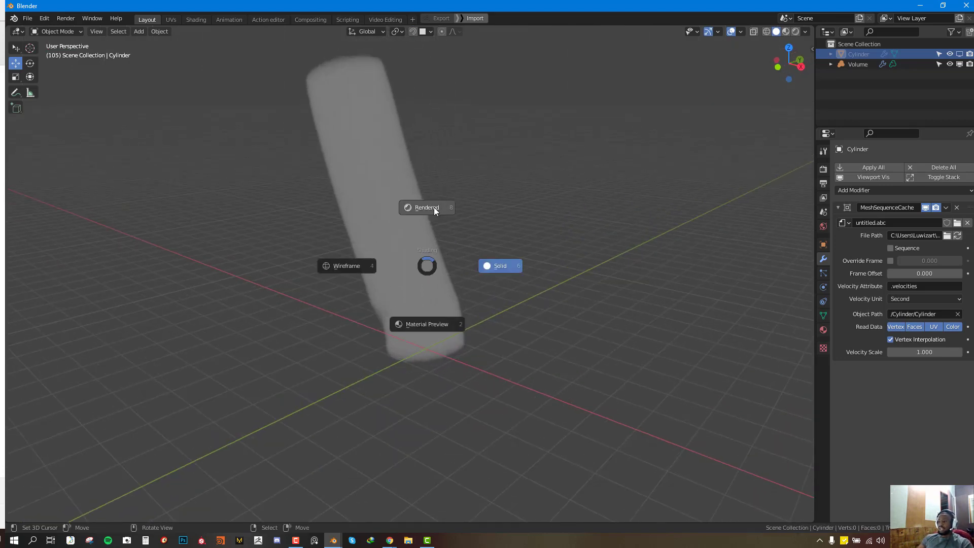
# Step: Preview the volume in Rendered shading with Scene World and Scene Lights turned off
pyautogui.click(434, 208)
pyautogui.moveTo(434, 207)
pyautogui.mouseDown(button='middle')
pyautogui.moveTo(464, 206)
pyautogui.moveTo(416, 227)
pyautogui.mouseUp(button='middle')
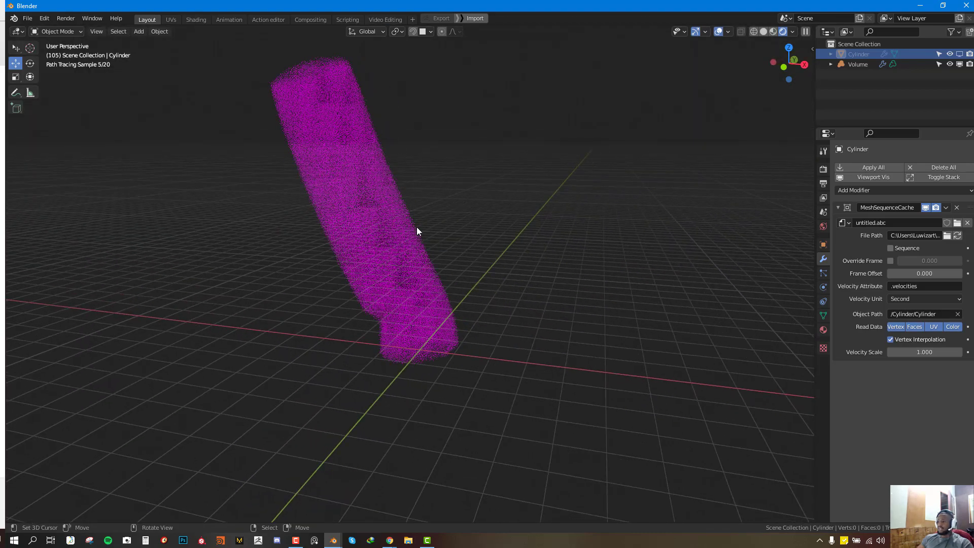
pyautogui.click(416, 227)
pyautogui.click(791, 32)
pyautogui.click(748, 92)
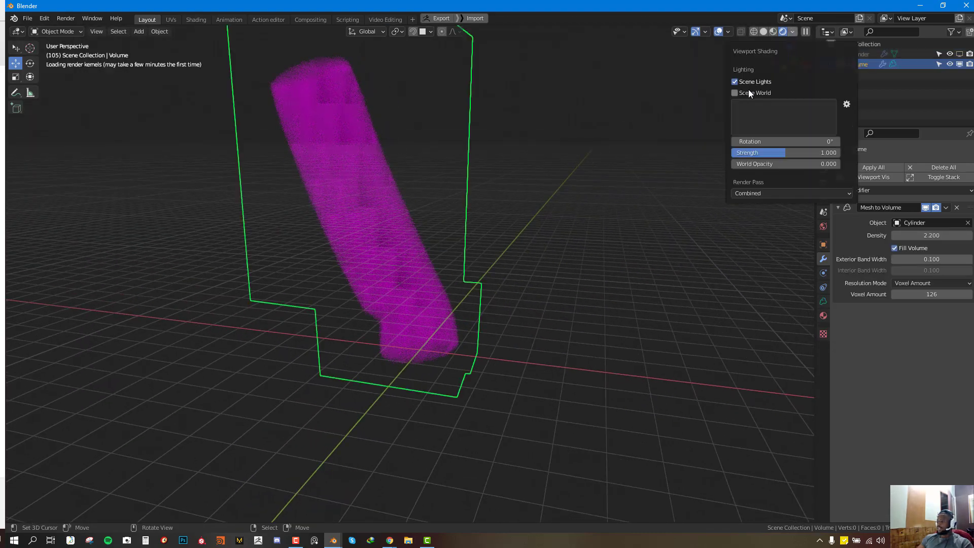
pyautogui.click(749, 81)
pyautogui.moveTo(383, 199); pyautogui.dragTo(403, 193, button='middle')
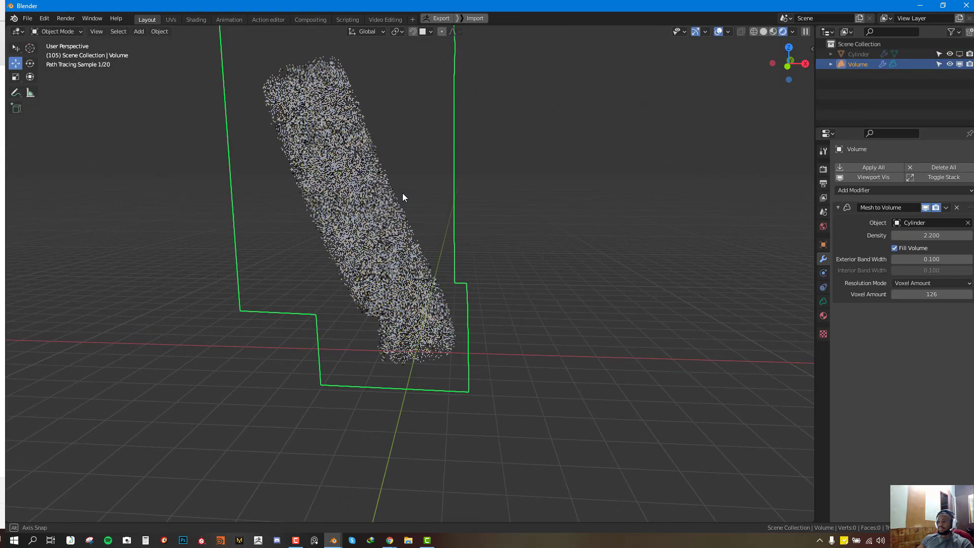
pyautogui.click(792, 32)
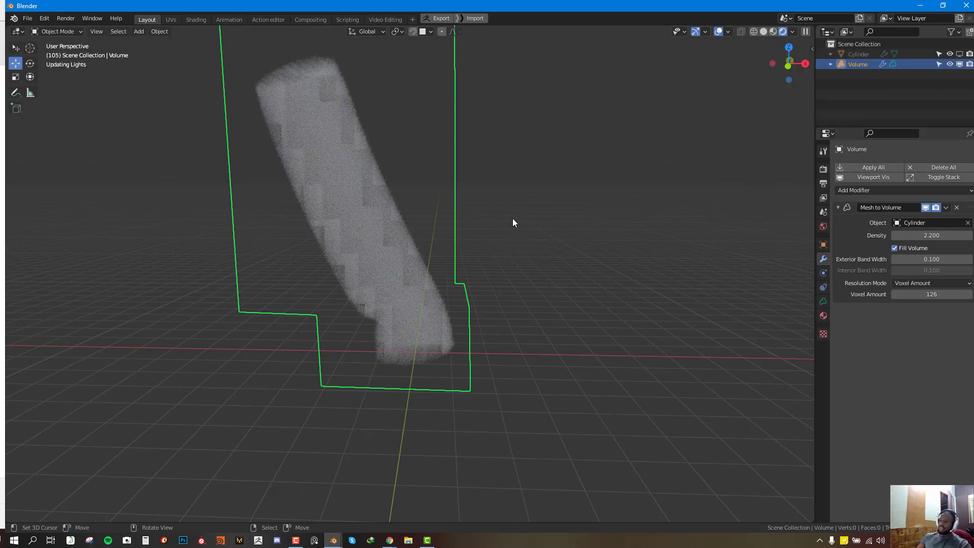
# Step: Return the viewport to Solid shading in front view
pyautogui.press('KP_1')
pyautogui.press('z')
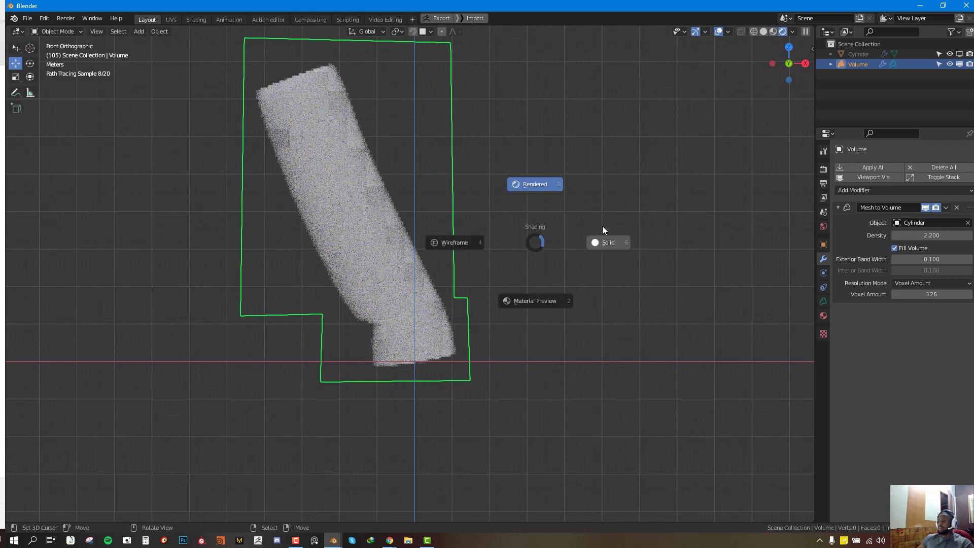
pyautogui.click(601, 226)
# Step: Delete the existing volume object and show the cylinder in the viewport again, playing its animation
pyautogui.press('x')
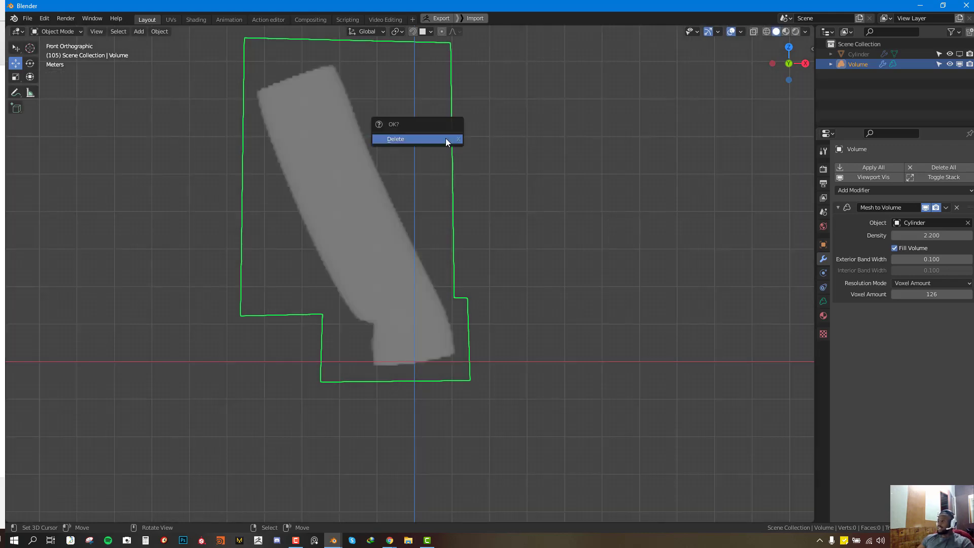
pyautogui.click(445, 138)
pyautogui.click(960, 54)
pyautogui.press('space')
pyautogui.moveTo(553, 158); pyautogui.dragTo(342, 207, button='middle')
pyautogui.press('KP_1')
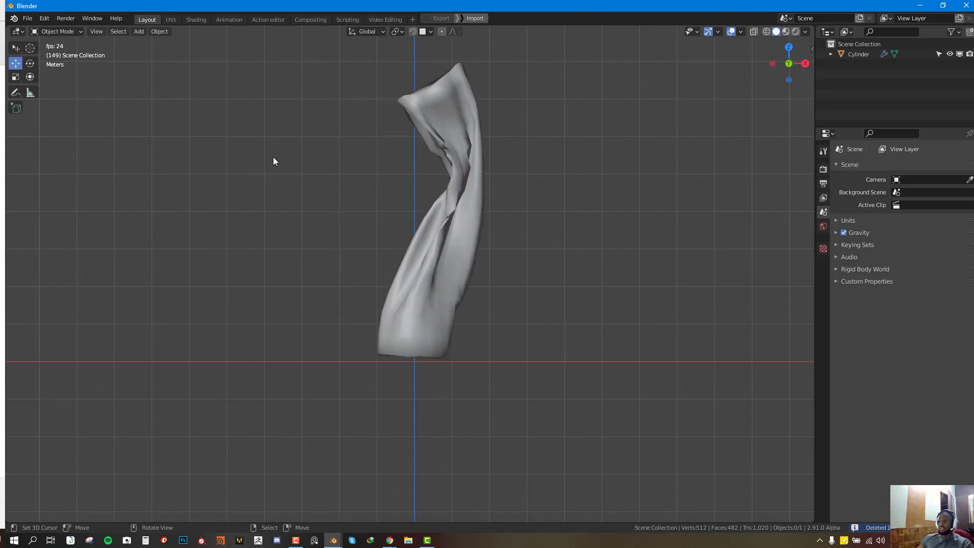
# Step: Switch to the Animation workspace, stop playback, select the cylinder, and return to frame 1
pyautogui.click(229, 19)
pyautogui.press('KP_1')
pyautogui.scroll(7, 568, 257)
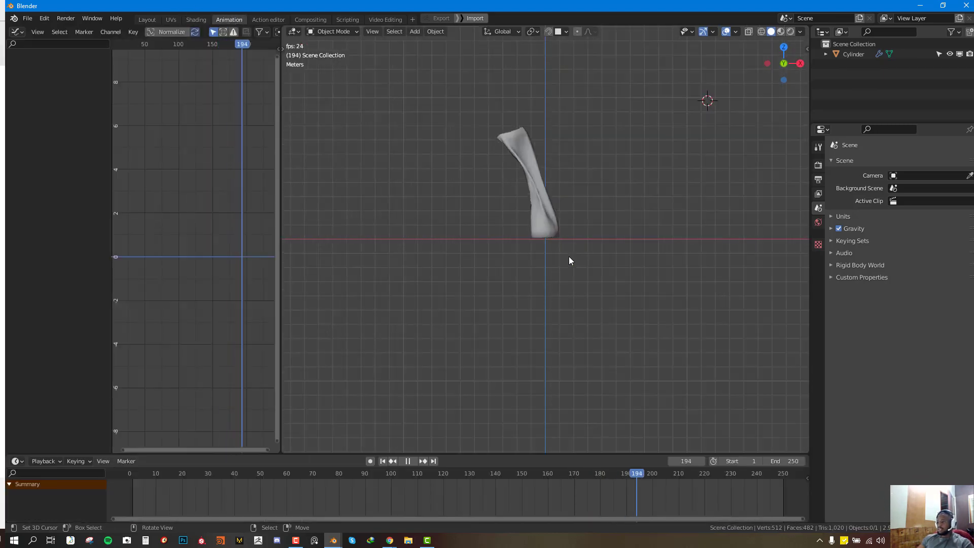
pyautogui.scroll(-5, 456, 362)
pyautogui.press('space')
pyautogui.click(472, 270)
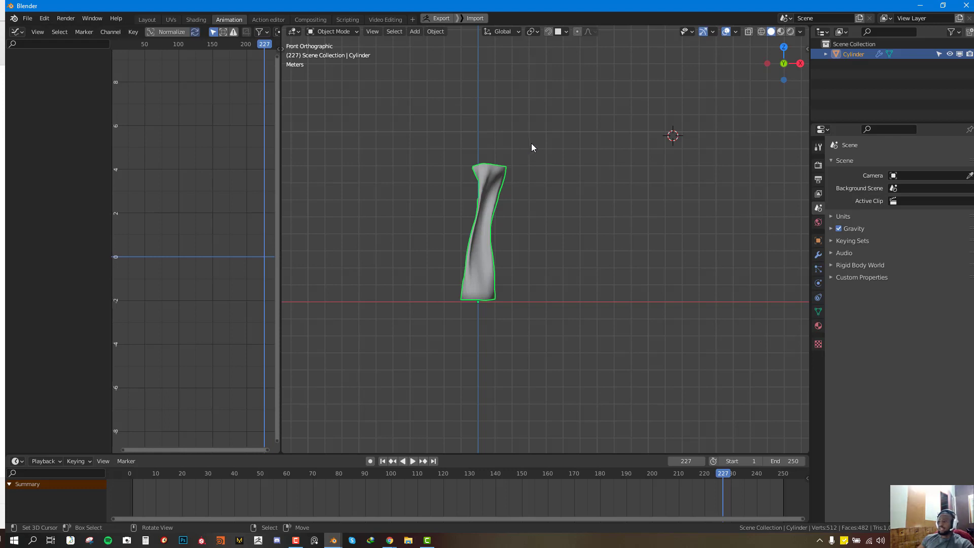
pyautogui.hotkey('shift', 'Left')
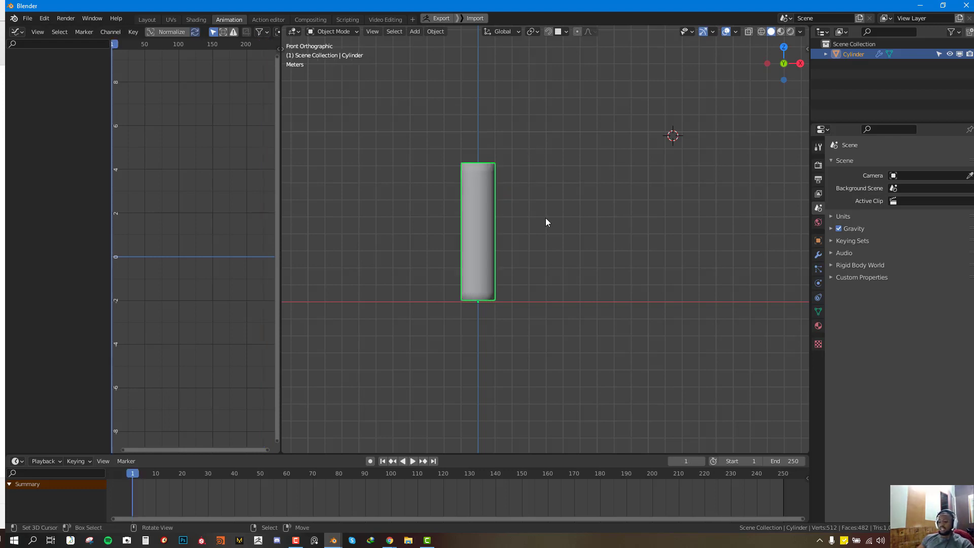
# Step: Add an empty volume object to the scene and select it
pyautogui.click(412, 31)
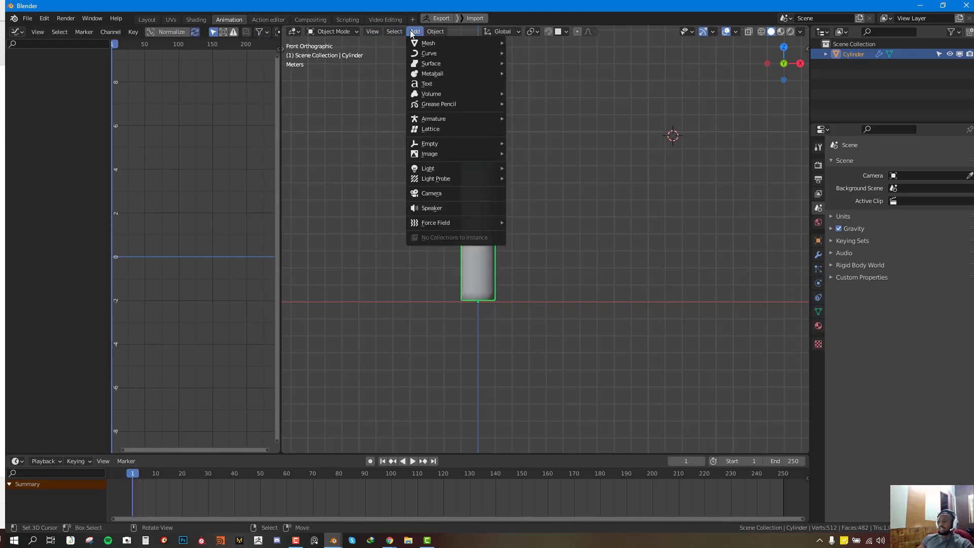
pyautogui.moveTo(440, 97)
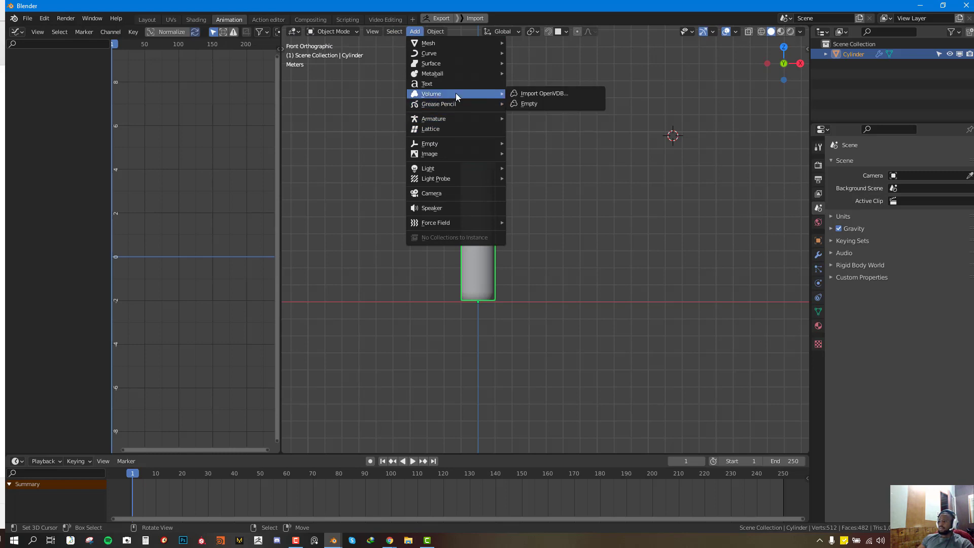
pyautogui.click(522, 103)
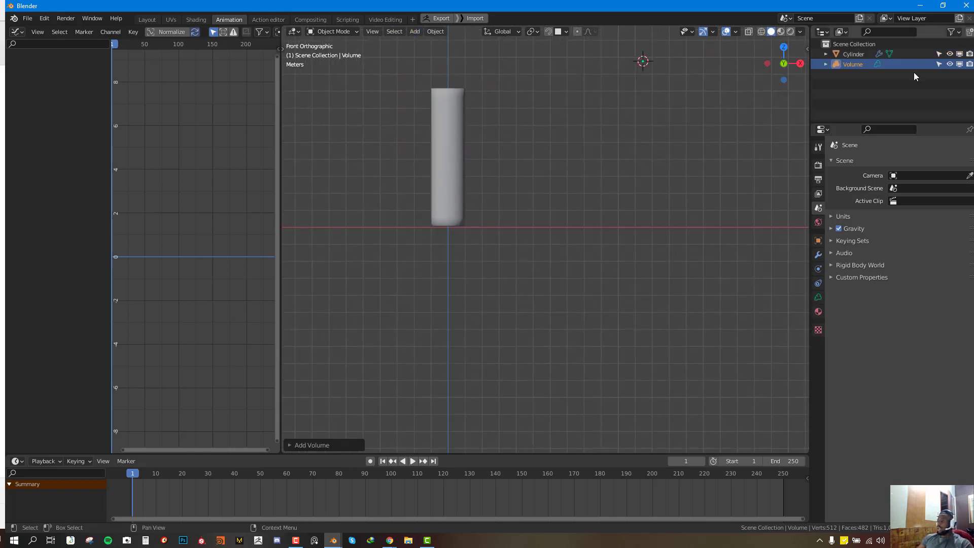
pyautogui.moveTo(480, 211); pyautogui.dragTo(397, 239, button='middle')
pyautogui.click(858, 65)
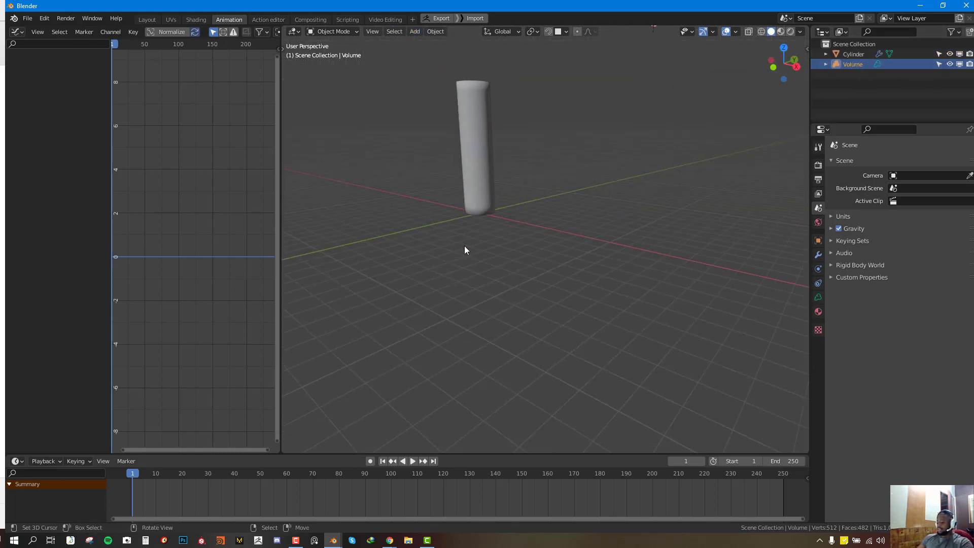
# Step: Move the empty volume to the right of the cylinder, just above the ground line in front view
pyautogui.moveTo(464, 245); pyautogui.dragTo(546, 243, button='middle')
pyautogui.press('g')
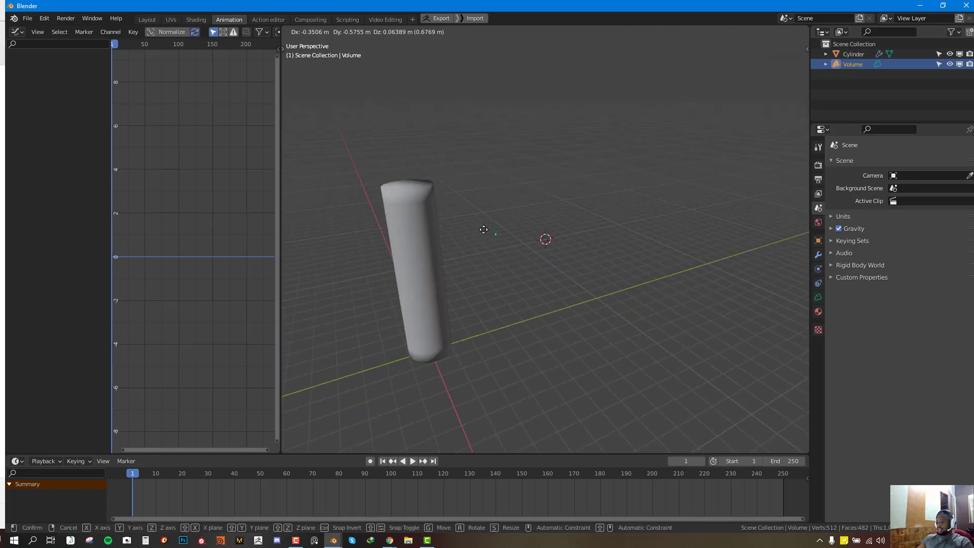
pyautogui.click(470, 144)
pyautogui.keyDown('alt'); pyautogui.moveTo(514, 144); pyautogui.dragTo(613, 137, button='middle'); pyautogui.keyUp('alt')
pyautogui.scroll(-2, 613, 133)
pyautogui.press('g')
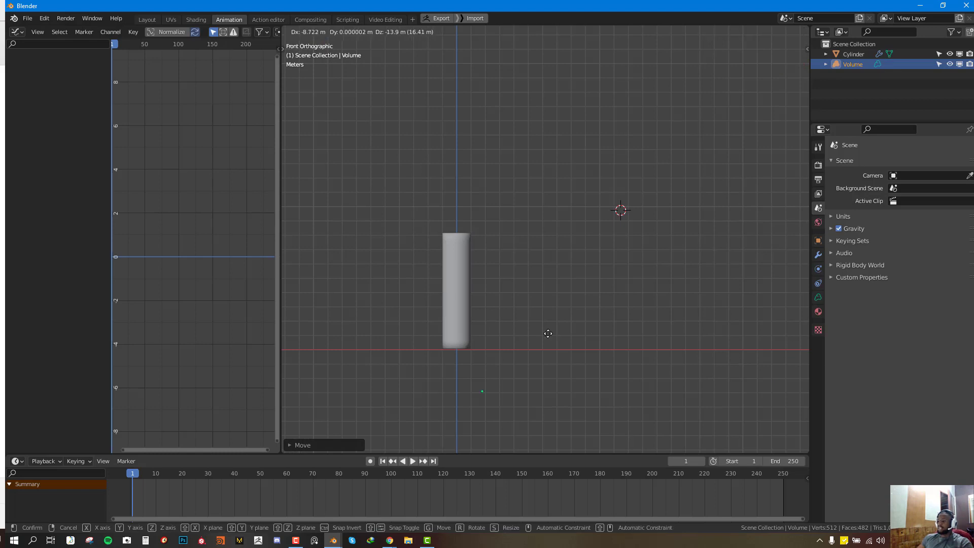
pyautogui.click(680, 290)
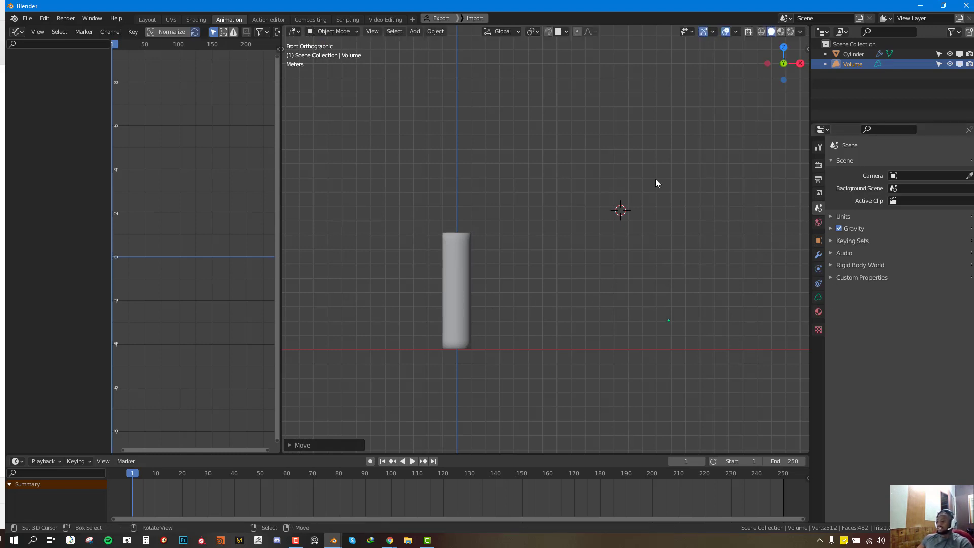
# Step: Select the empty volume object and add a Mesh to Volume modifier to it
pyautogui.moveTo(655, 182); pyautogui.dragTo(513, 176, button='middle')
pyautogui.click(473, 156)
pyautogui.scroll(-3, 467, 192)
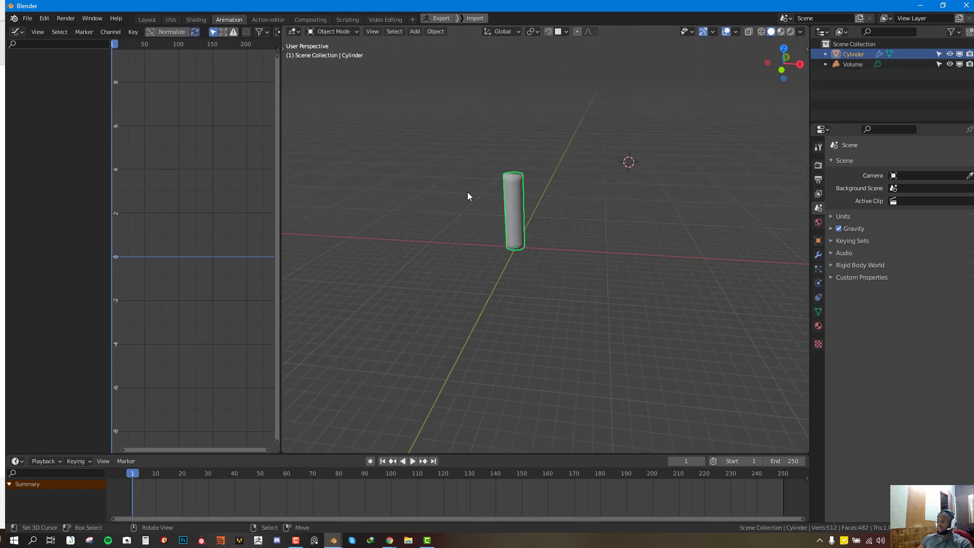
pyautogui.click(853, 67)
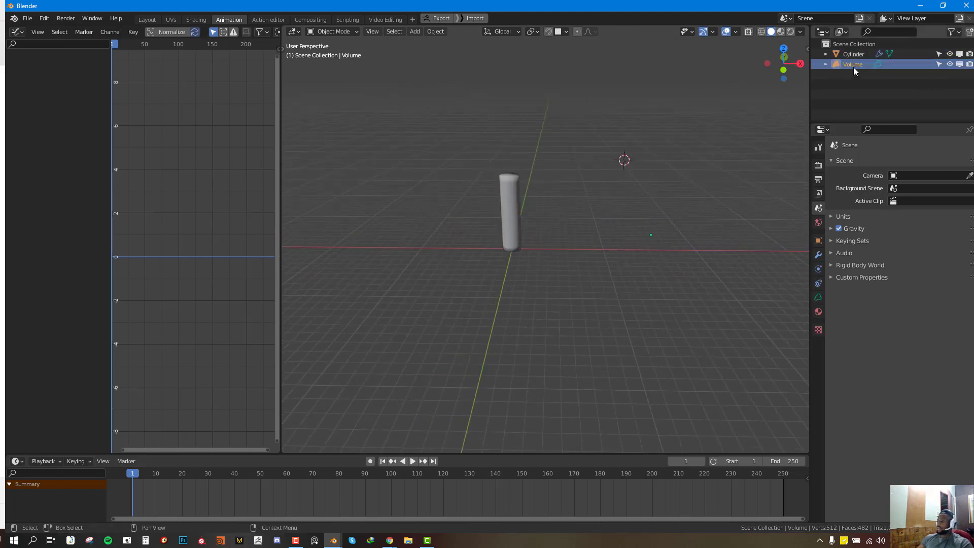
pyautogui.click(818, 253)
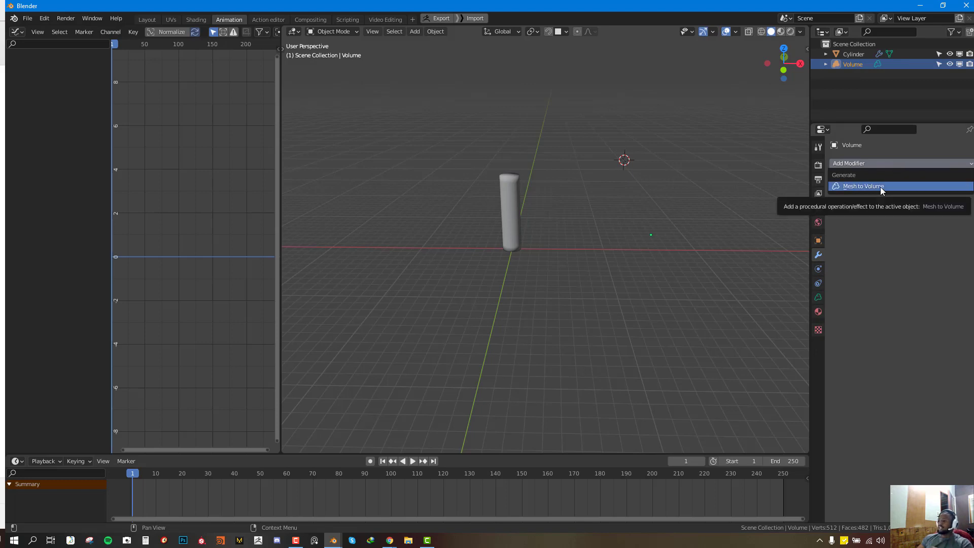
pyautogui.click(881, 187)
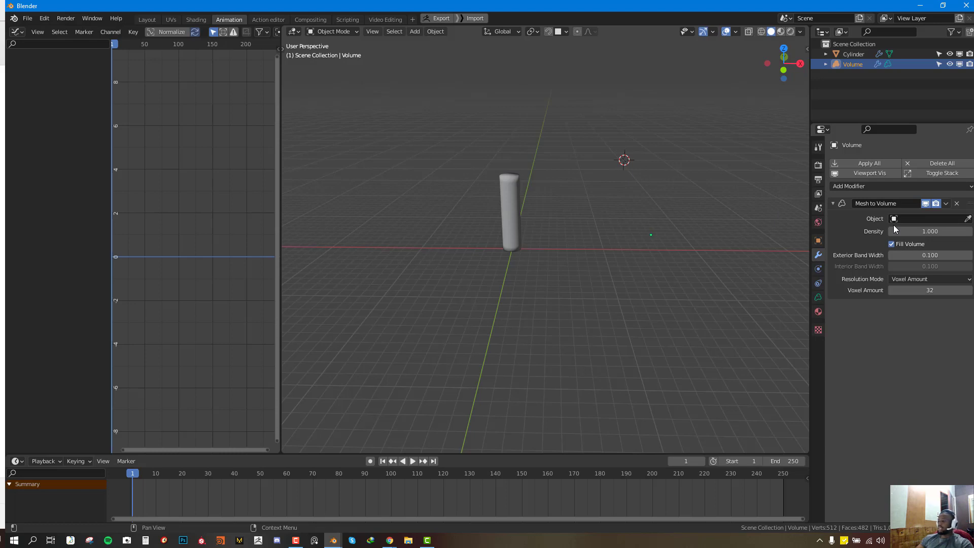
# Step: Set Cylinder as the source object of the Mesh to Volume modifier
pyautogui.click(916, 219)
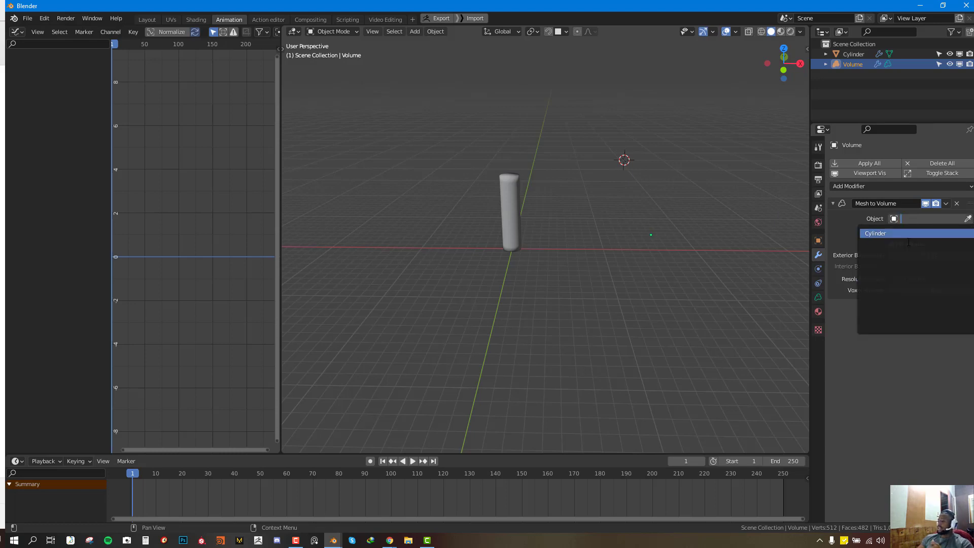
pyautogui.press('Return')
pyautogui.scroll(4, 558, 199)
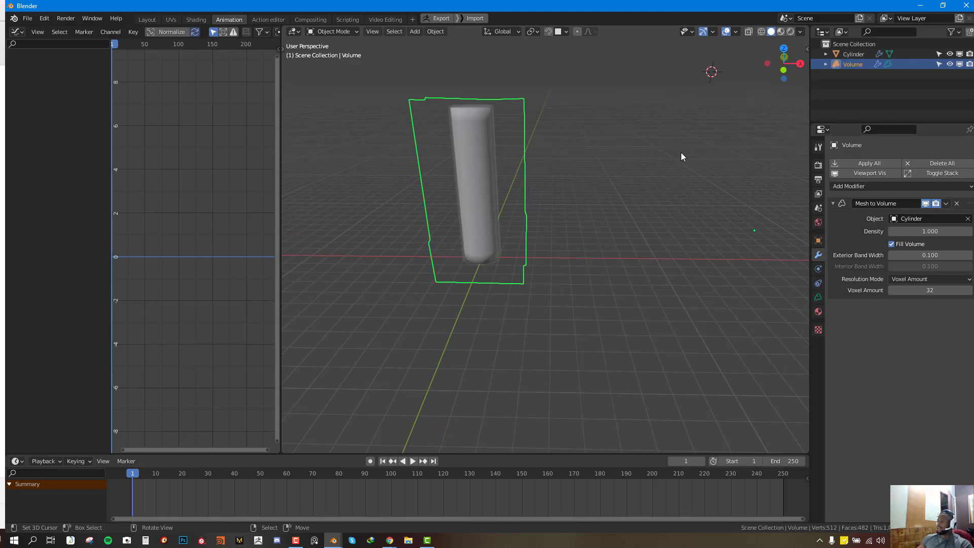
# Step: Hide the cylinder in the viewport and play the volume's animation in front view
pyautogui.click(960, 54)
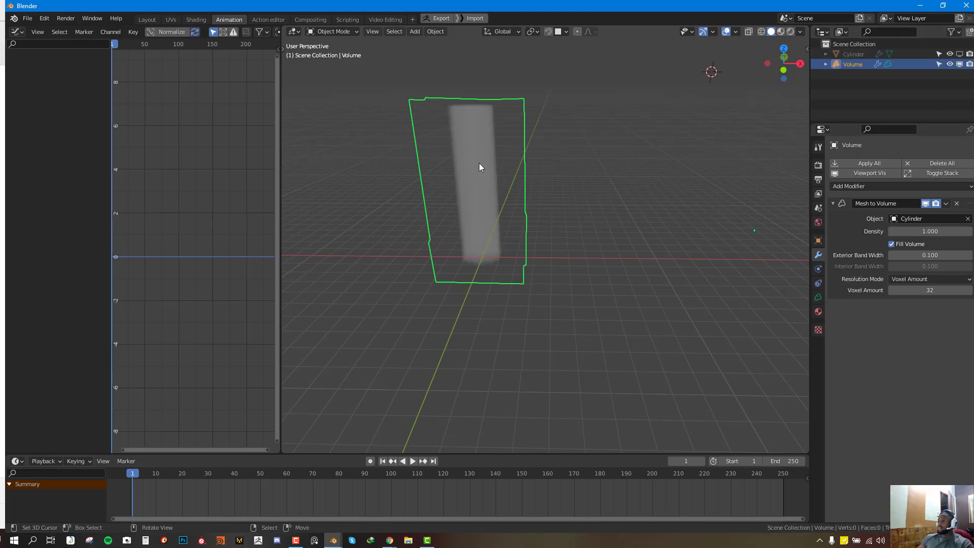
pyautogui.press('space')
pyautogui.press('KP_1')
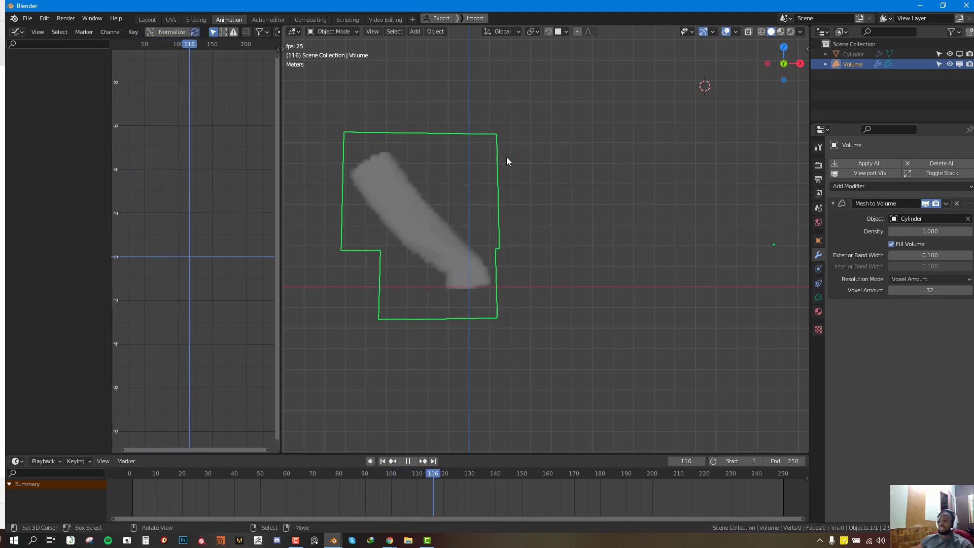
pyautogui.moveTo(557, 215); pyautogui.dragTo(532, 199, button='middle')
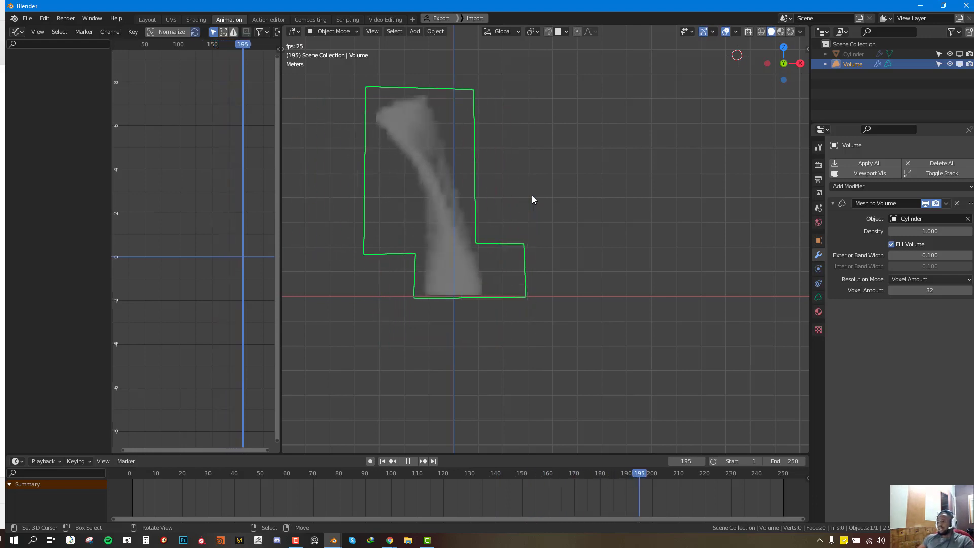
# Step: Switch to Chrome, load the Twitter home page, and move the browser window out of the way
pyautogui.moveTo(394, 541)
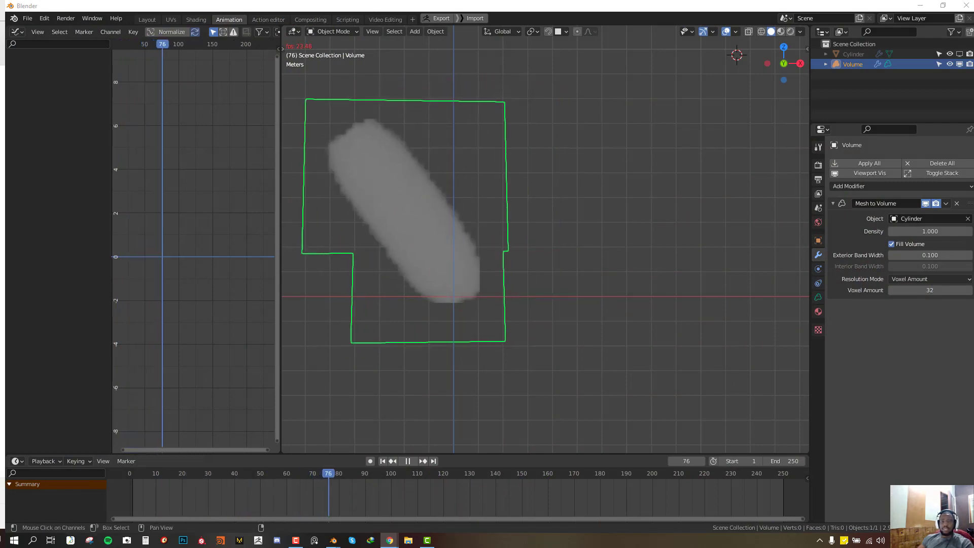
pyautogui.hotkey('alt', 'Tab')
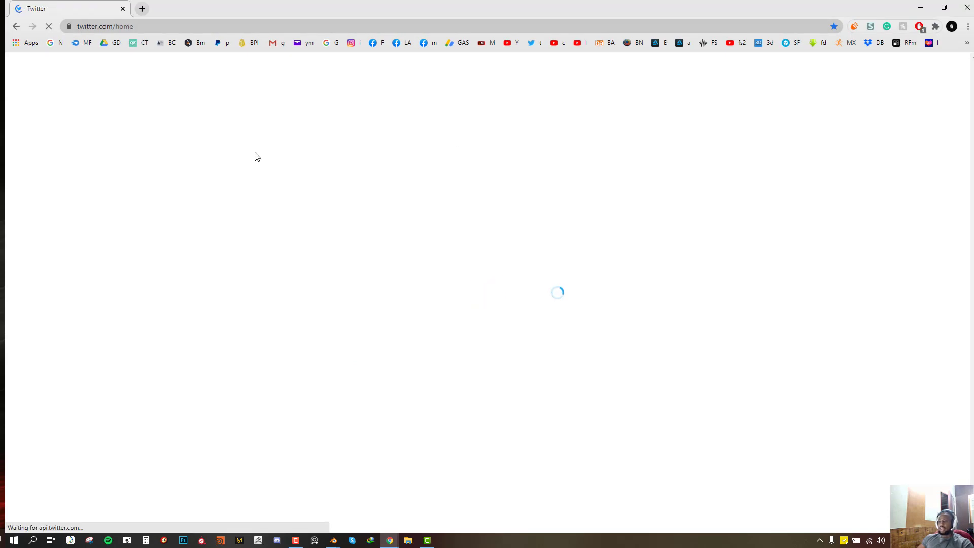
pyautogui.moveTo(296, 11); pyautogui.dragTo(0, 10)
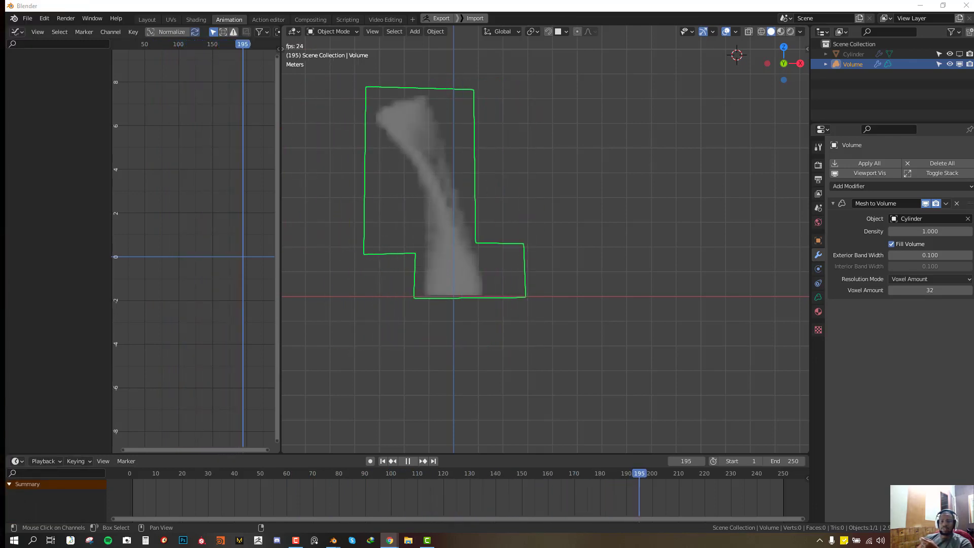
# Step: Watch the tweet's video about the Volume from mesh feature full screen in Chrome, exit full screen, and return to Blender
pyautogui.hotkey('alt', 'Tab')
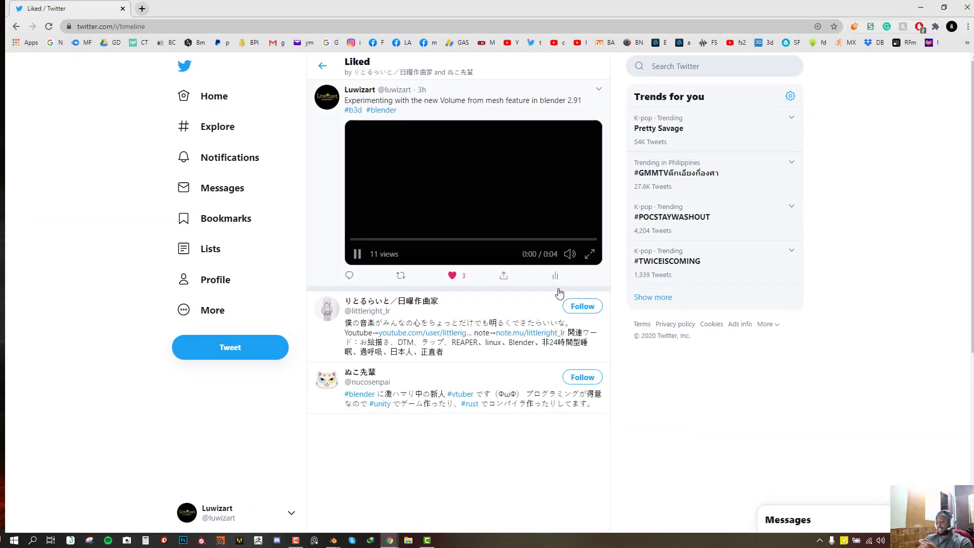
pyautogui.click(589, 254)
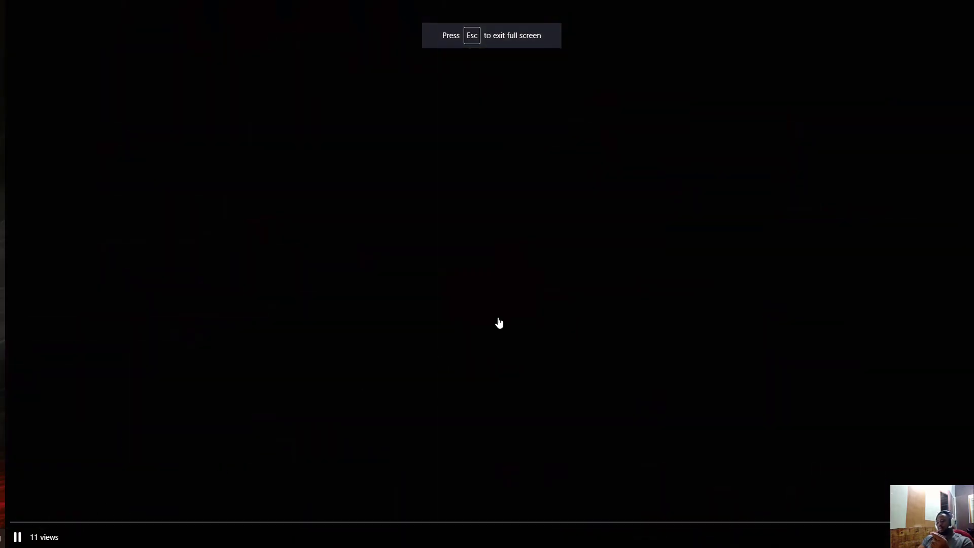
pyautogui.click(534, 247)
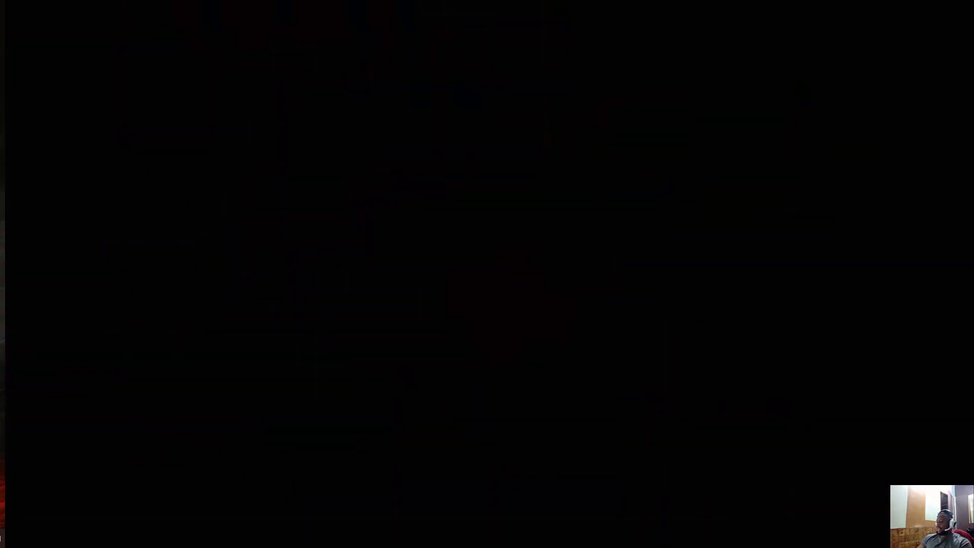
pyautogui.press('Escape')
pyautogui.moveTo(650, 15); pyautogui.dragTo(0, 20)
pyautogui.moveTo(66, 16); pyautogui.dragTo(5, 16)
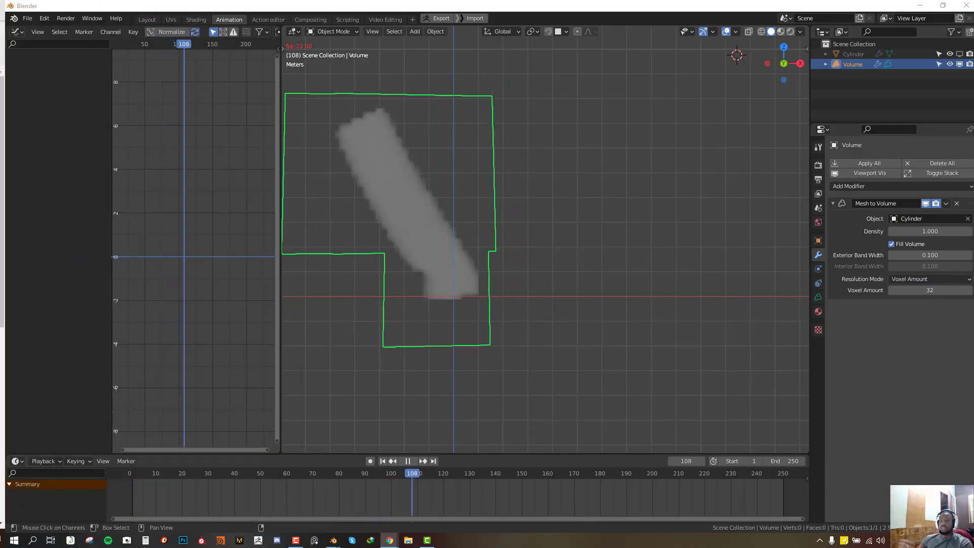
# Step: Examine the playing volume animation from an angled perspective and in front view
pyautogui.moveTo(467, 244); pyautogui.dragTo(450, 254, button='middle')
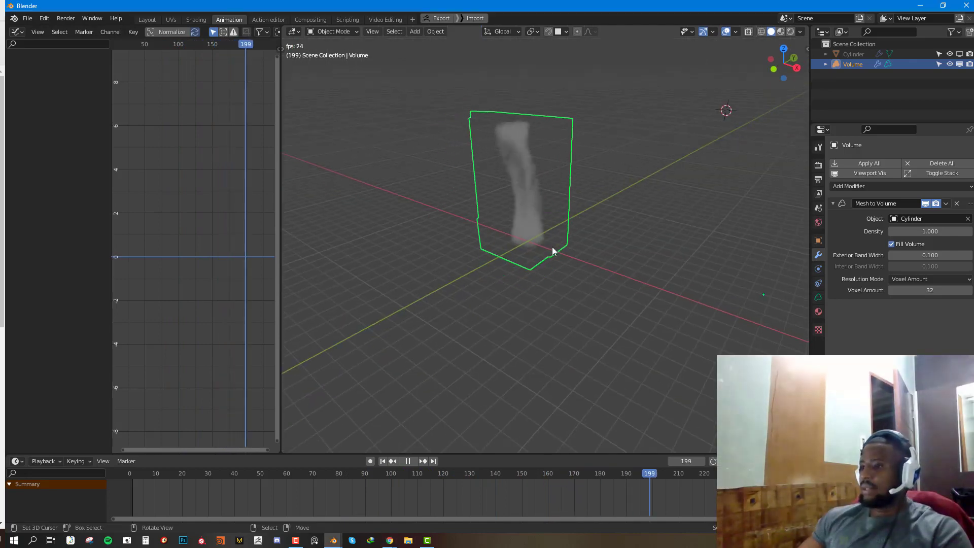
pyautogui.press('KP_1')
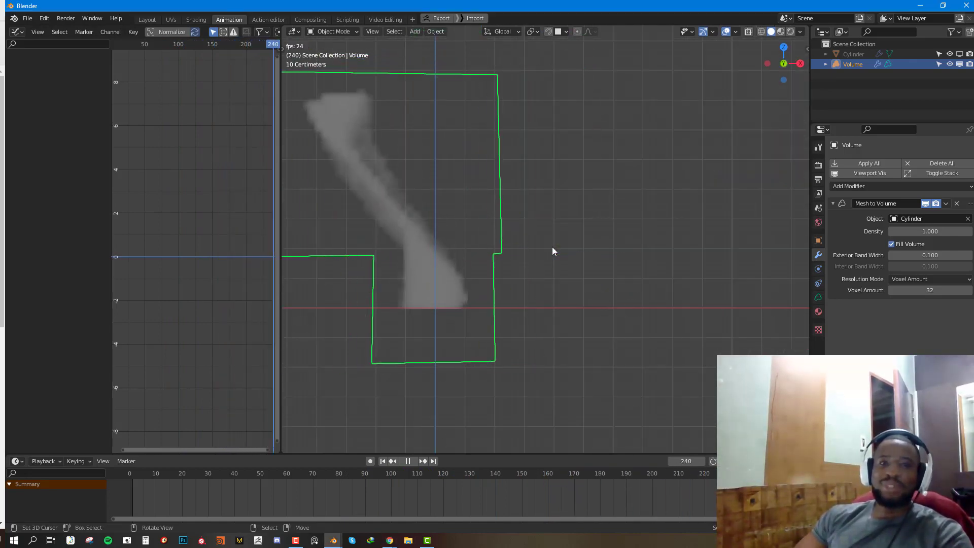